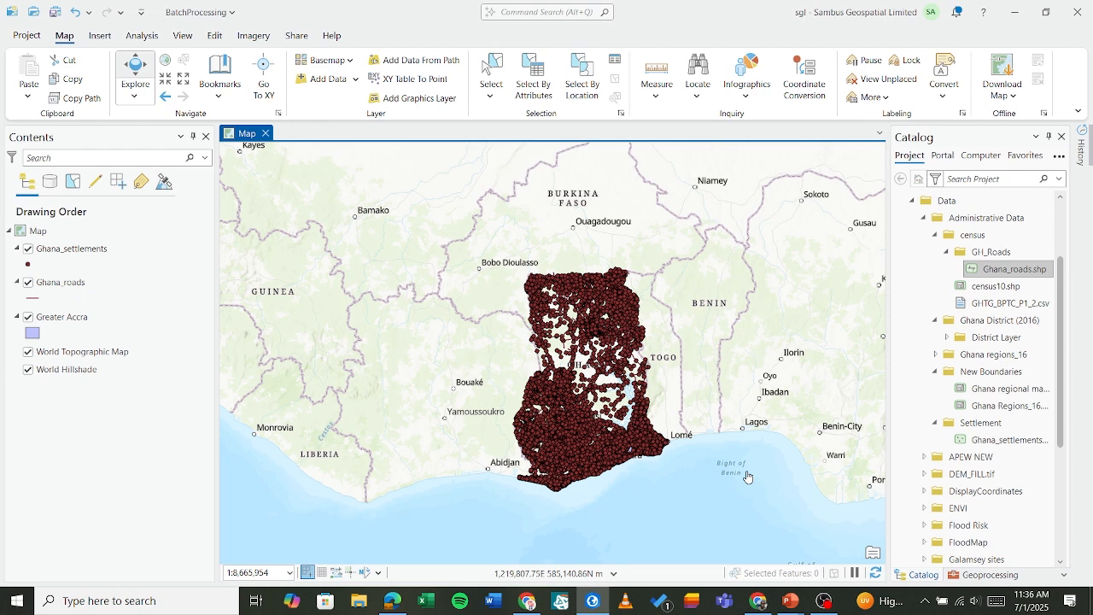
- Zoom the map to the Greater Accra layer with Ghana_settlements hidden, and show the settlements again
click(141, 251)
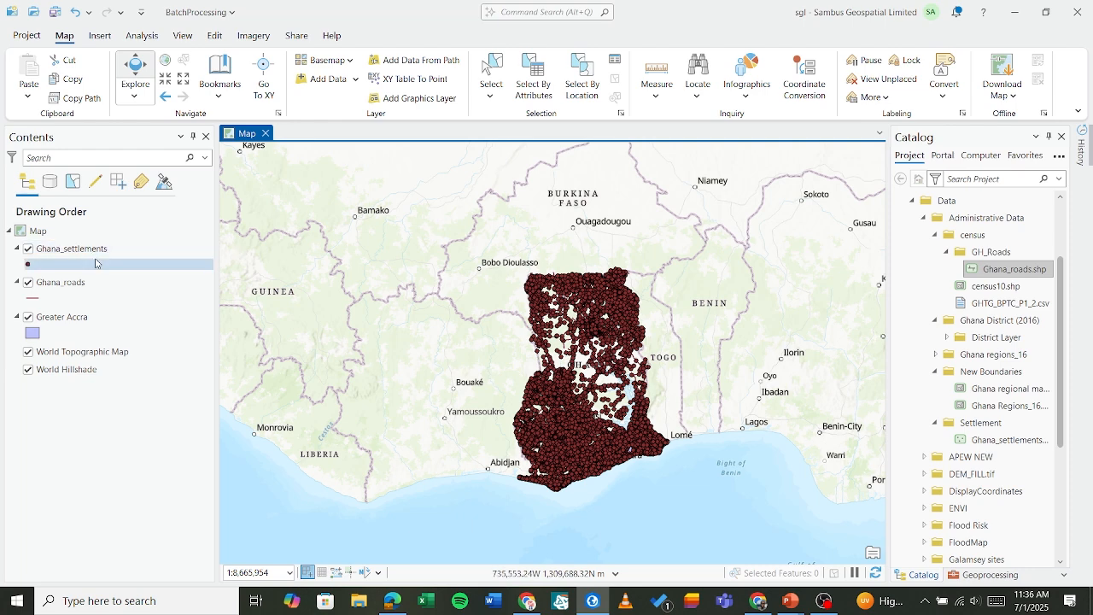
click(84, 284)
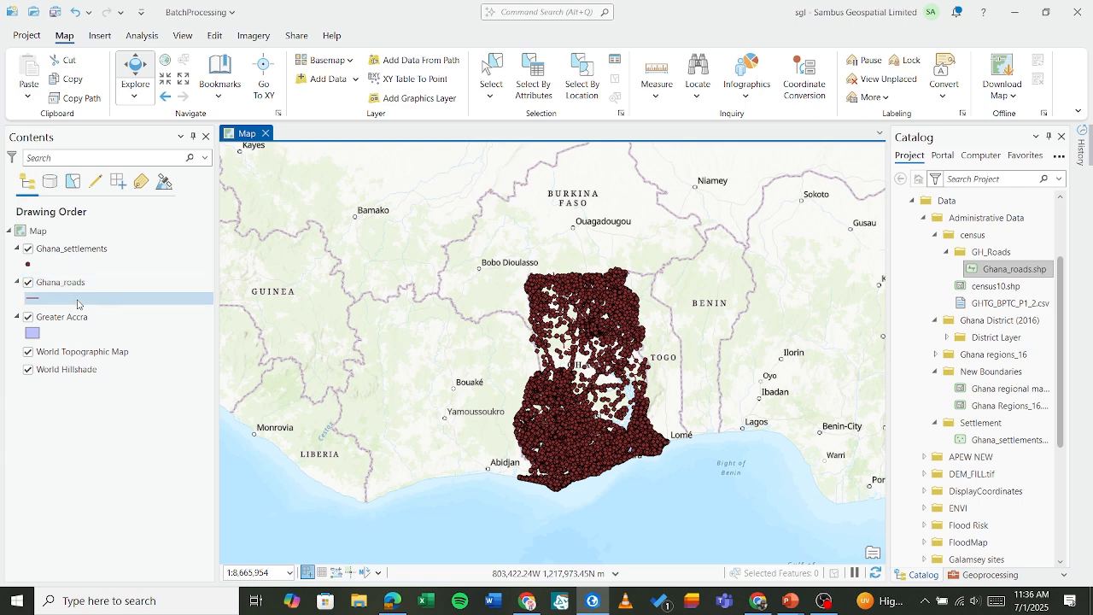
click(28, 250)
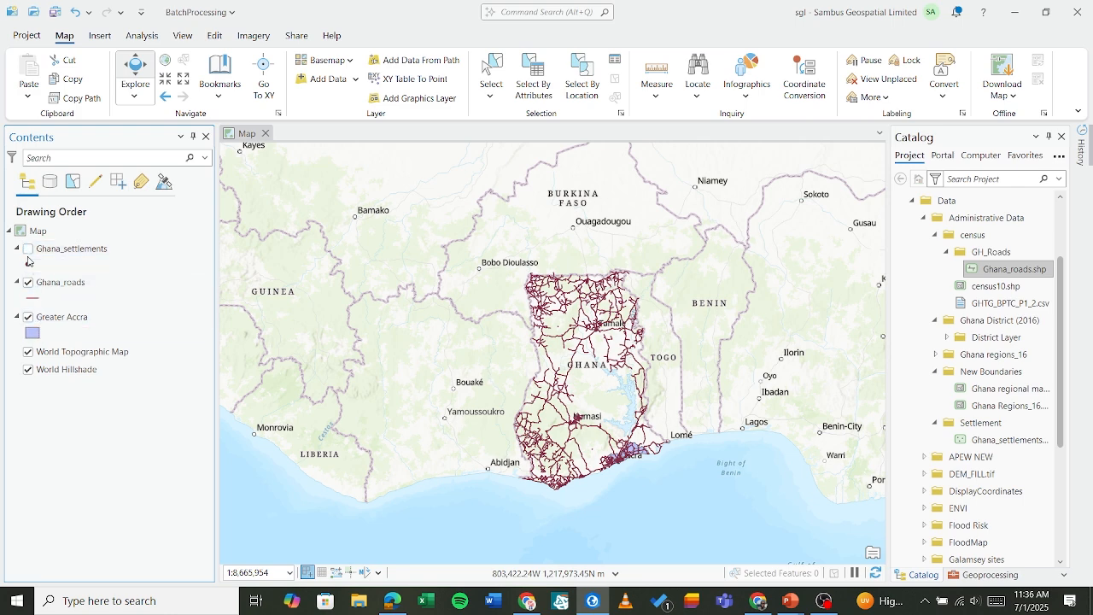
right_click(55, 319)
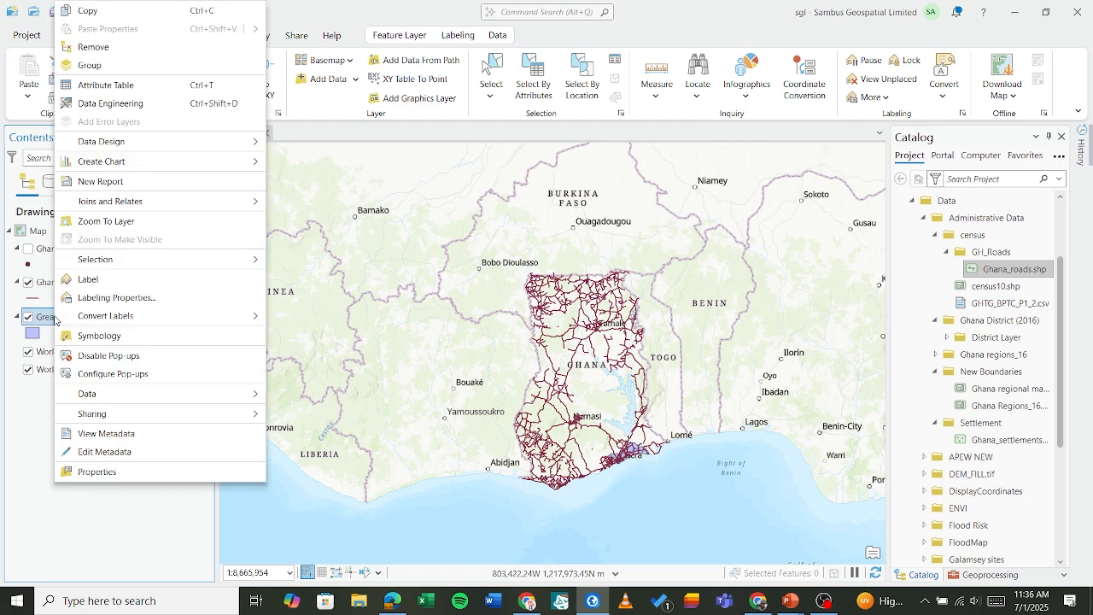
click(114, 223)
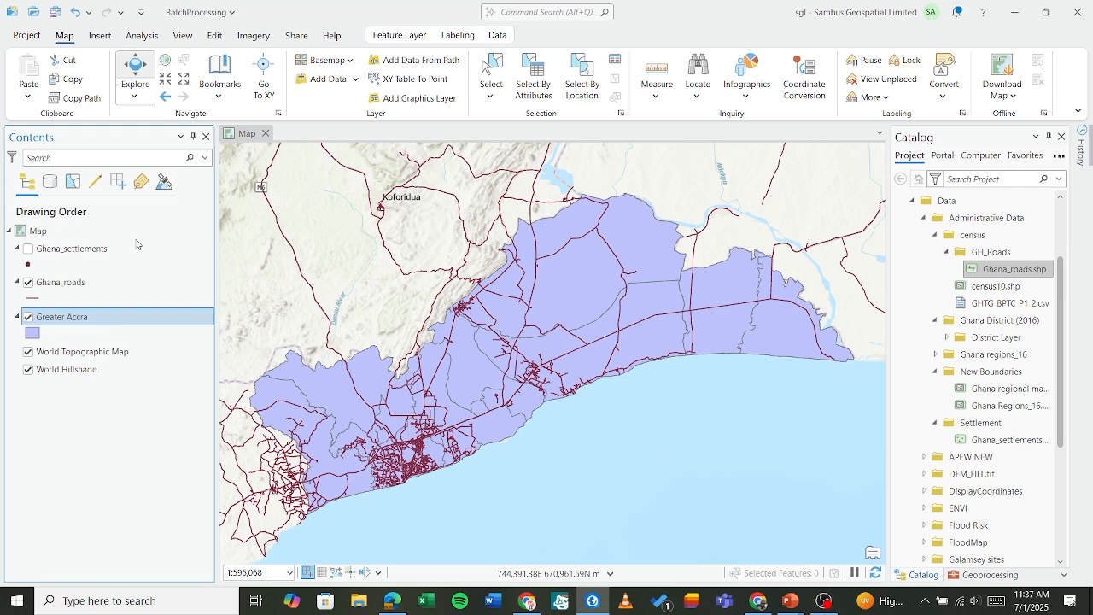
click(28, 249)
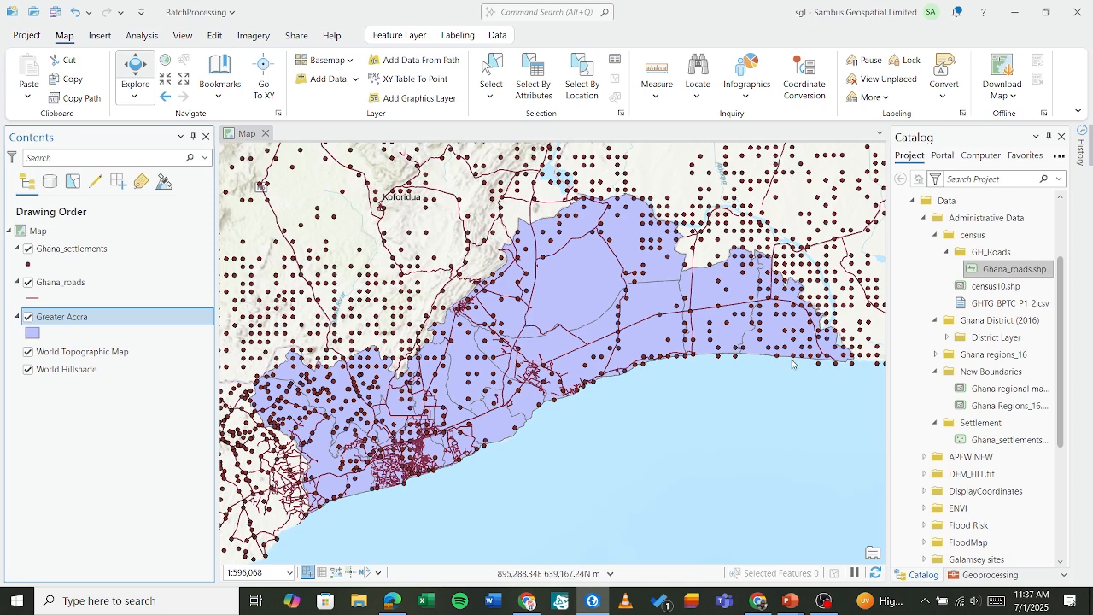
- Find the Clip analysis tool among the geoprocessing tools and open it in batch mode
click(973, 577)
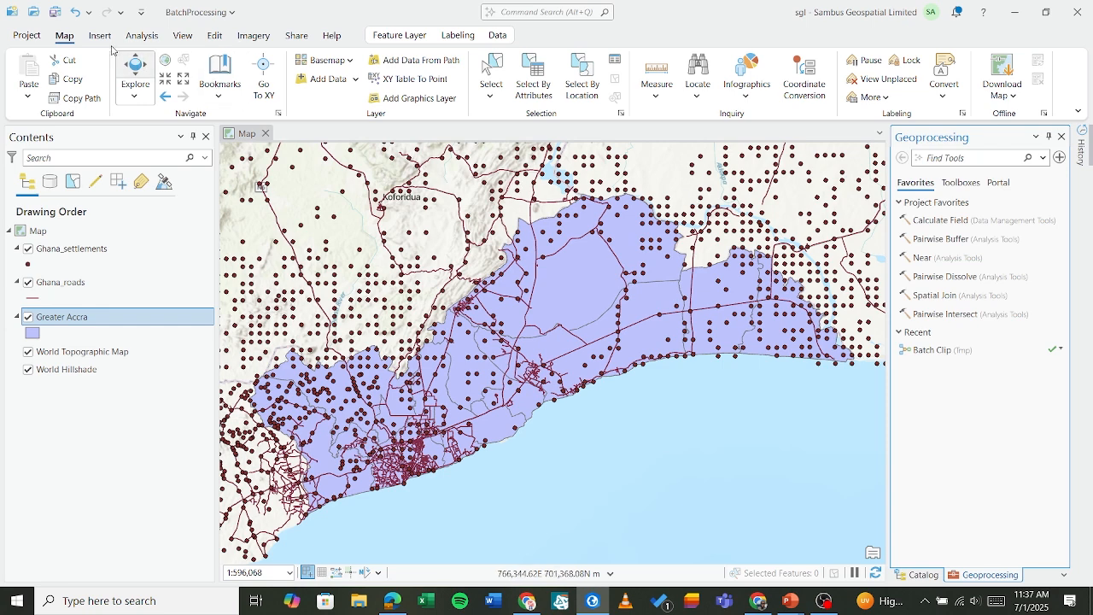
click(155, 38)
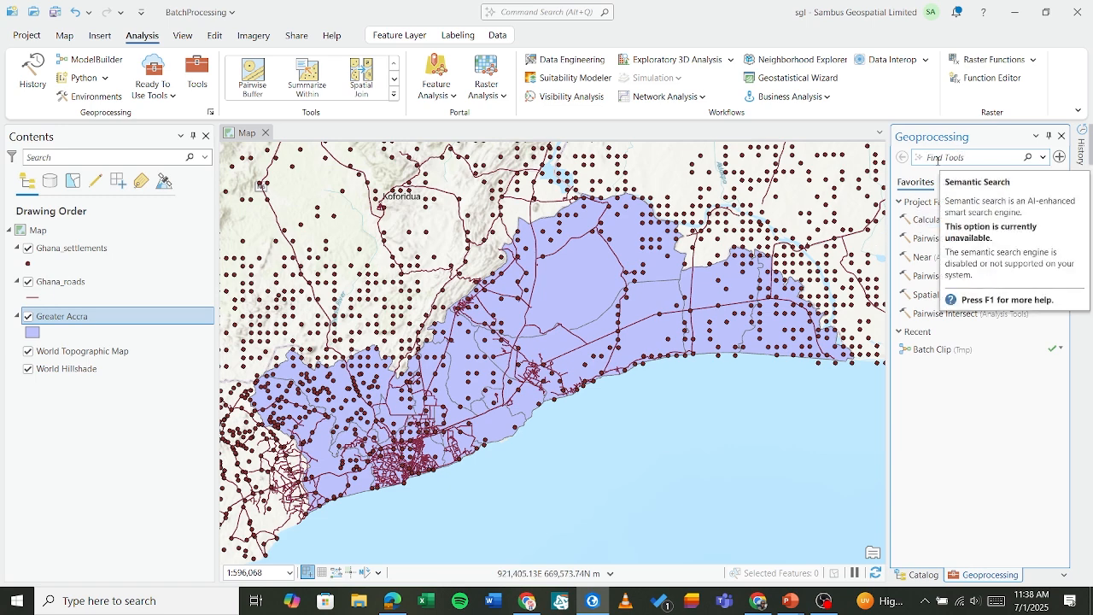
click(938, 160)
text(clip)
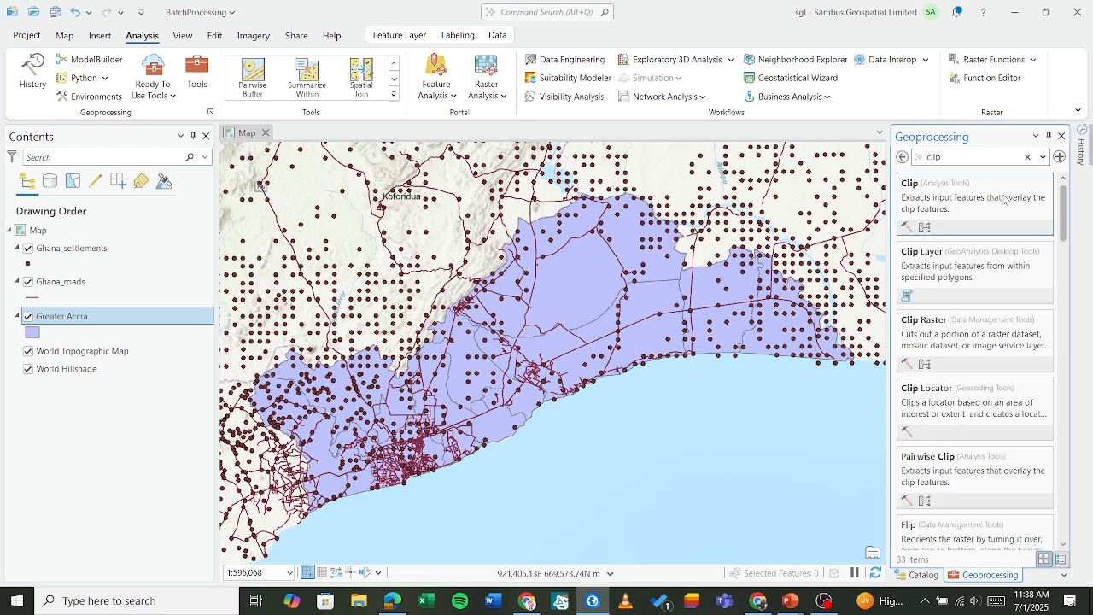
right_click(909, 186)
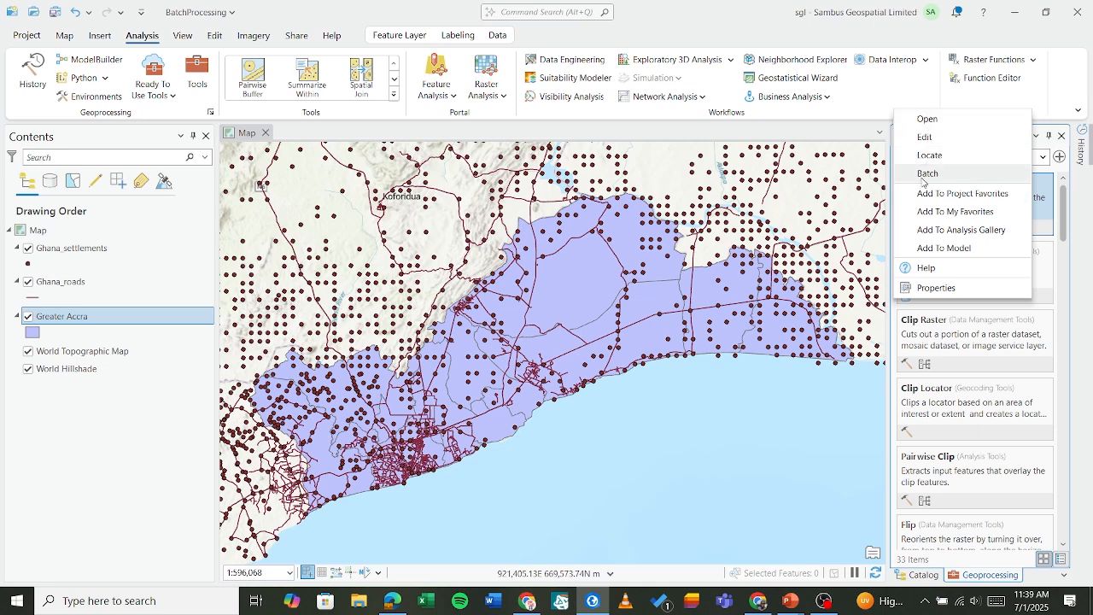
click(924, 174)
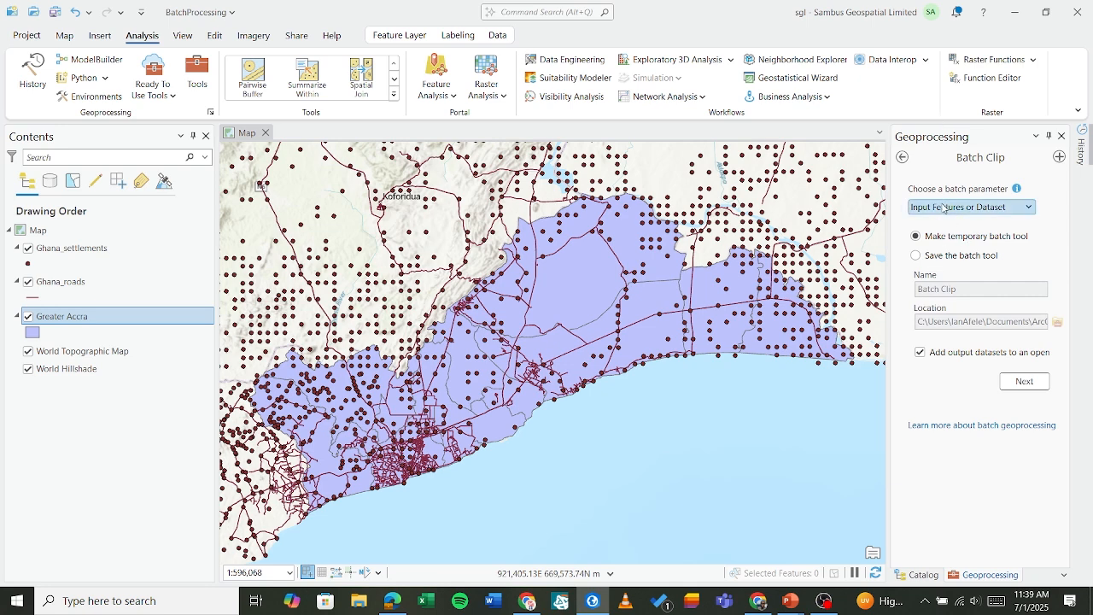
- Configure a temporary batch tool with Input Features or Dataset as the batch parameter and proceed to its parameters
click(1033, 208)
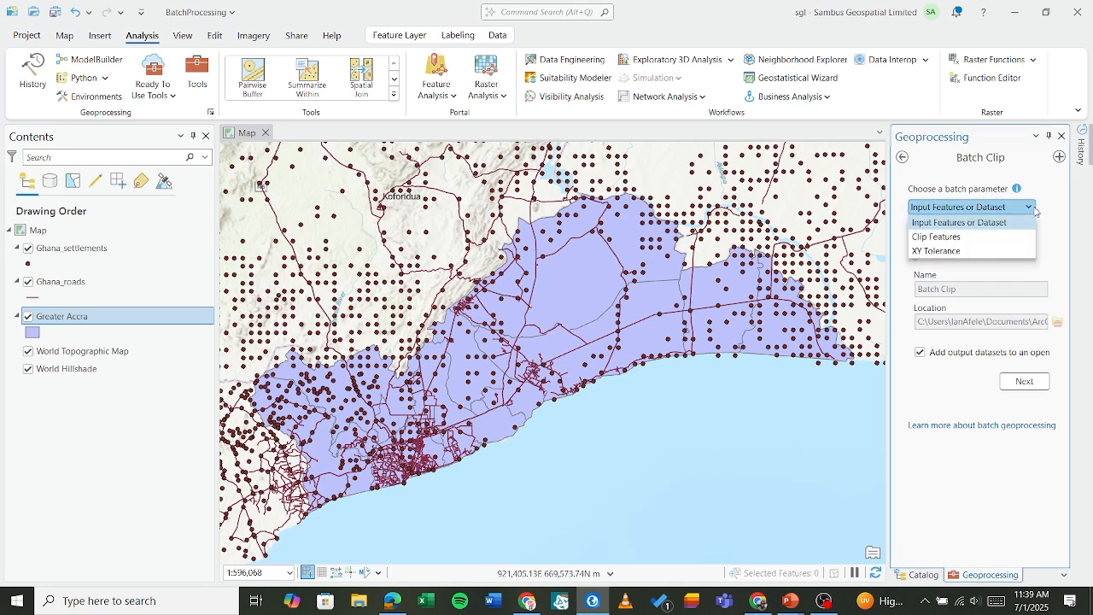
click(1034, 209)
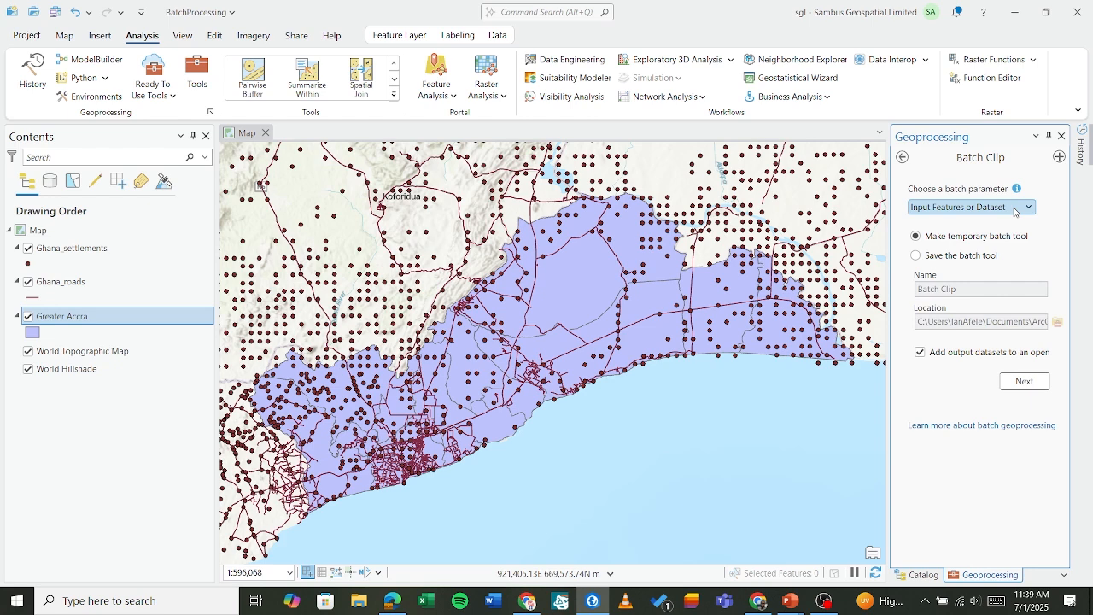
click(1015, 211)
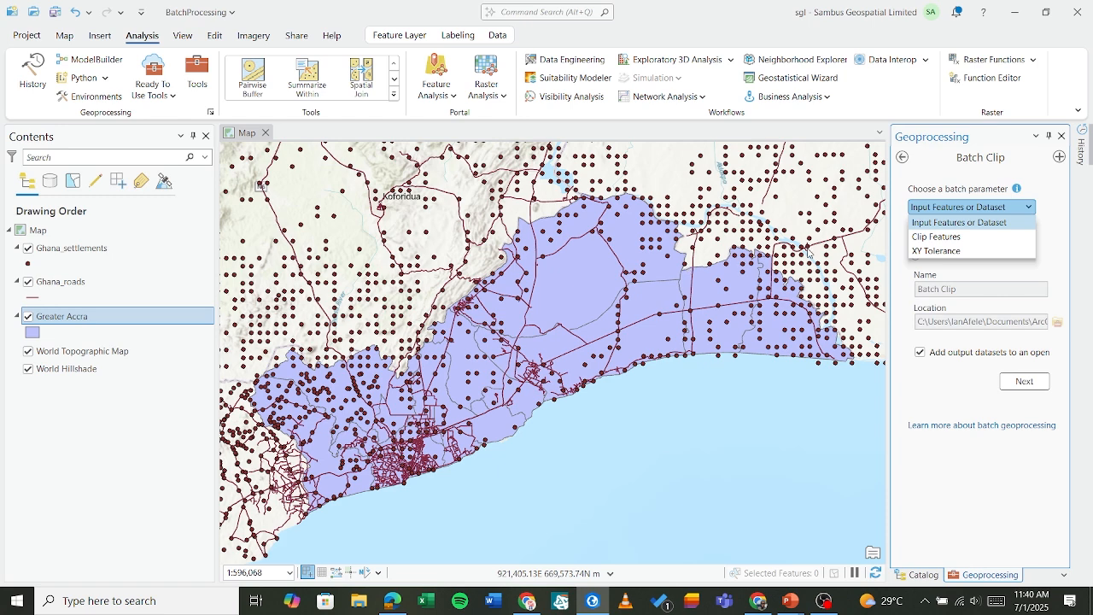
click(935, 226)
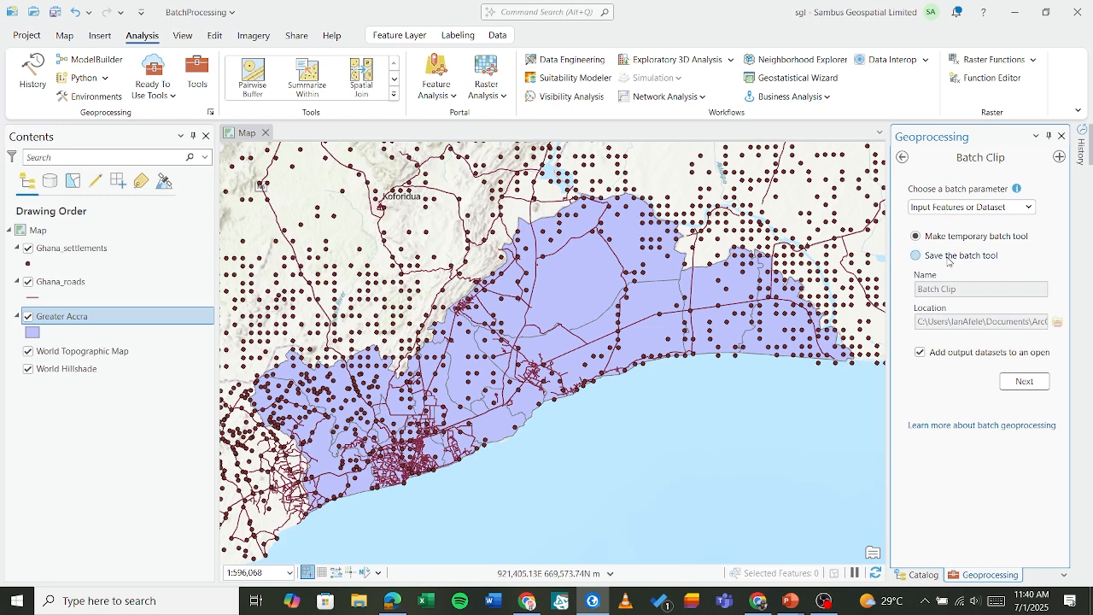
click(920, 259)
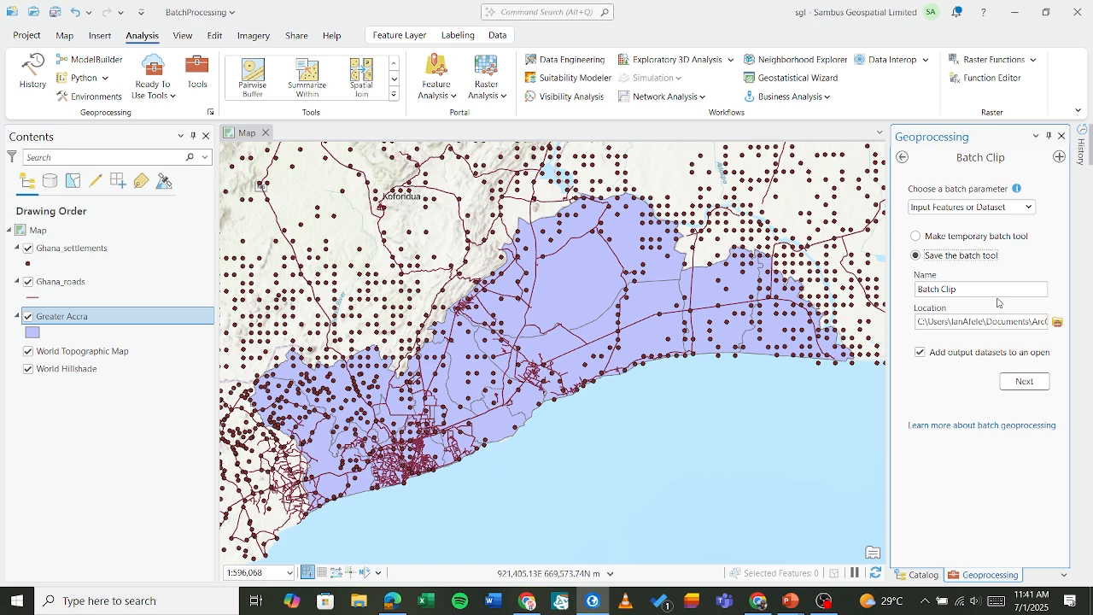
click(954, 240)
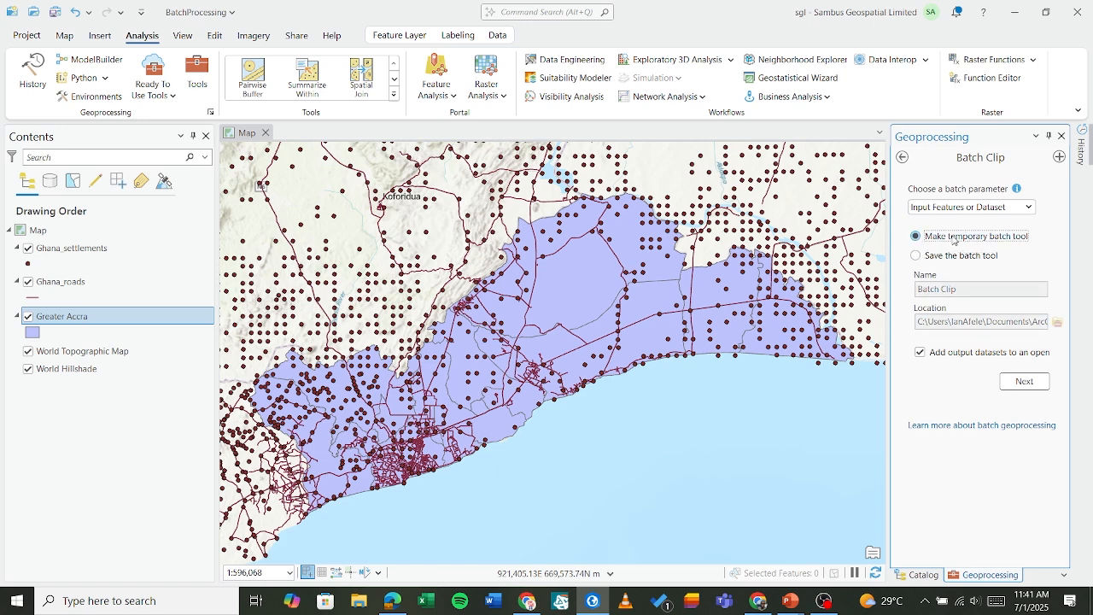
click(1024, 381)
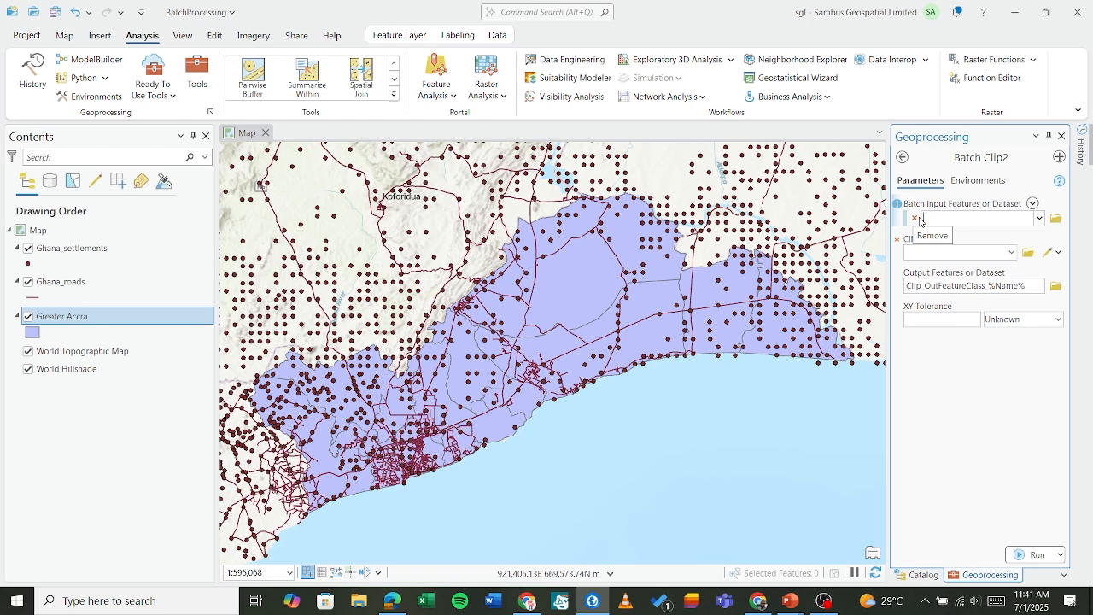
- Add Ghana_settlements and Ghana_roads as the batch input features
click(1039, 223)
click(994, 240)
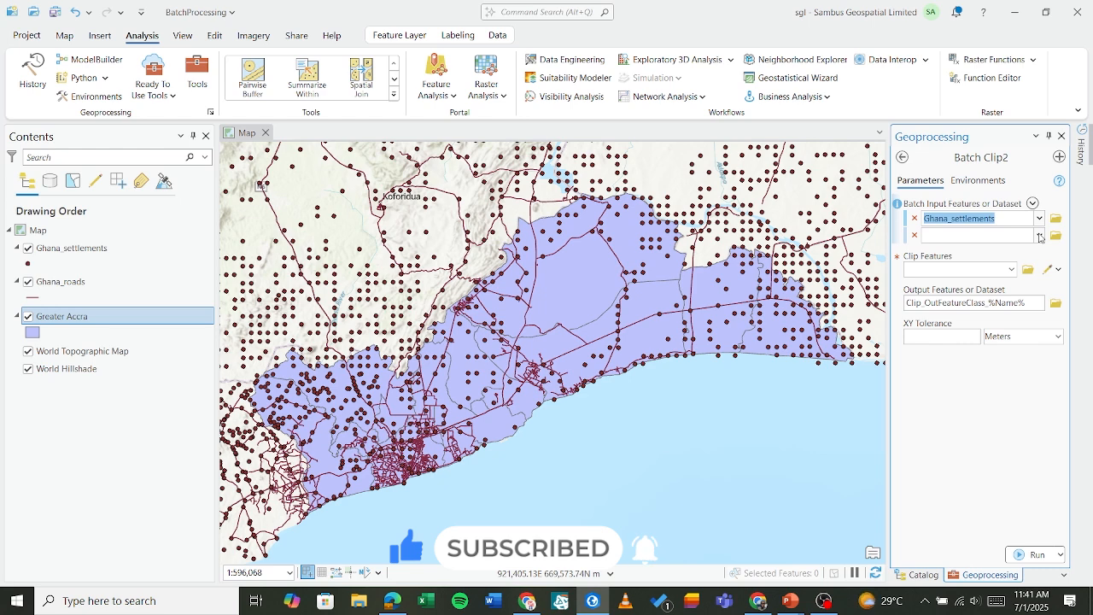
click(1035, 237)
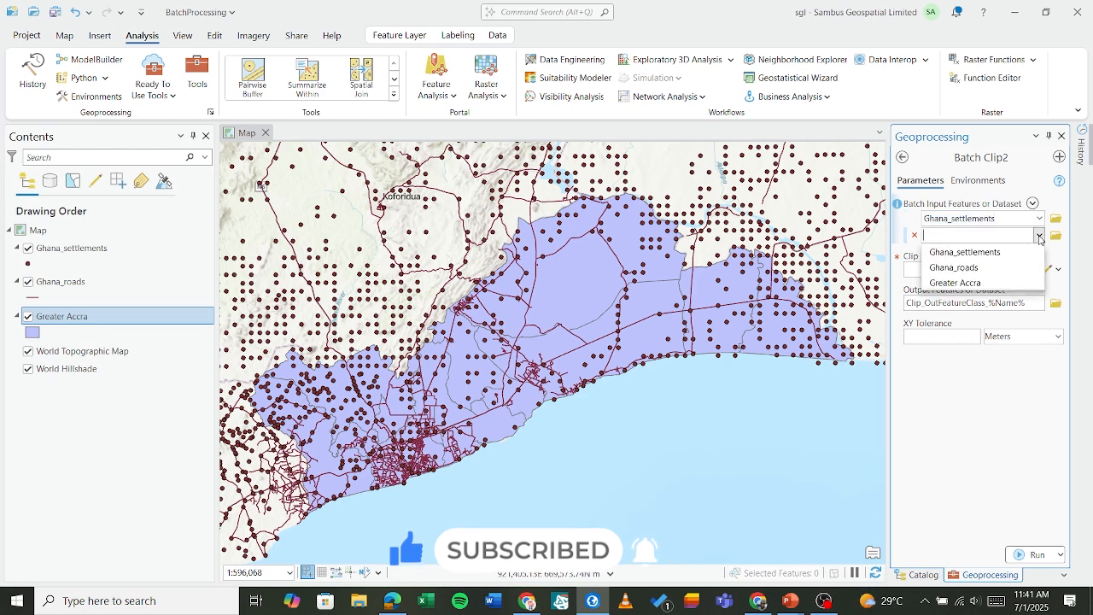
click(1012, 270)
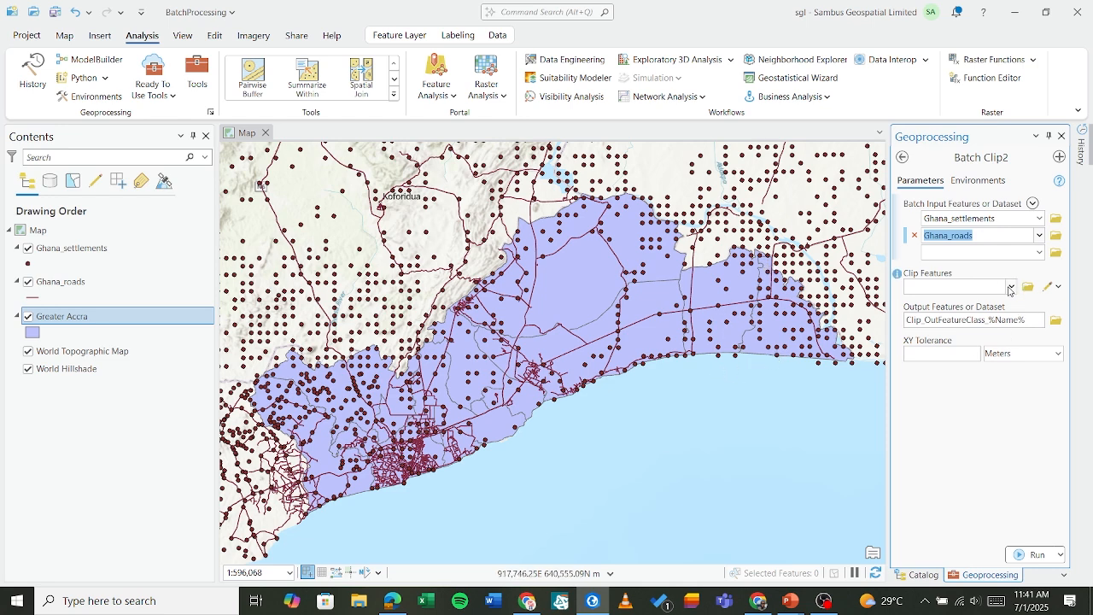
- Set Greater Accra as the clip features, run the batch clip and dismiss its completion details
click(1011, 287)
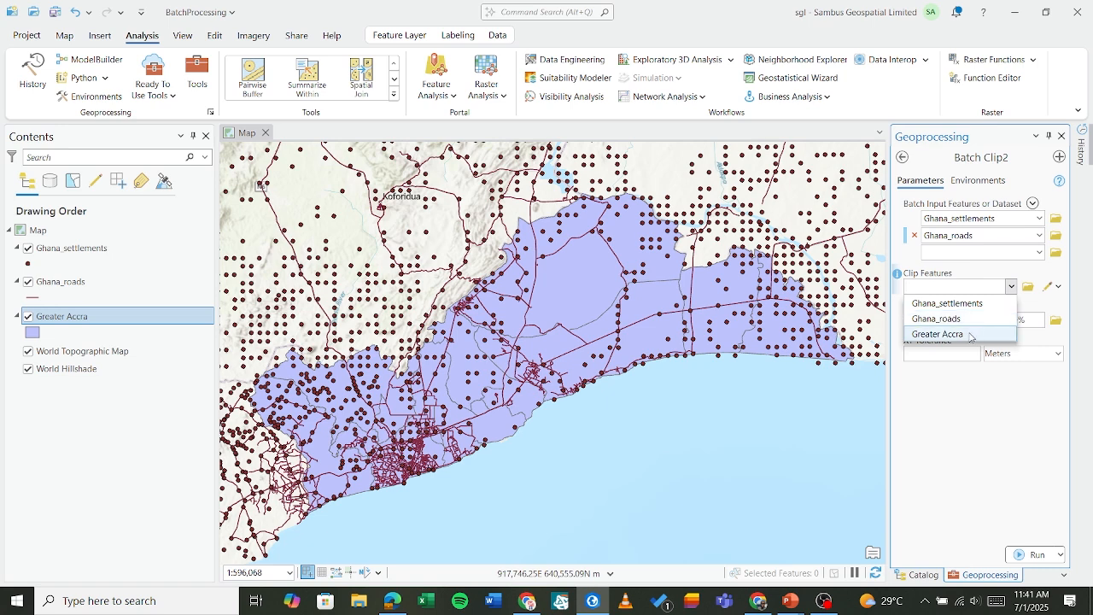
click(970, 335)
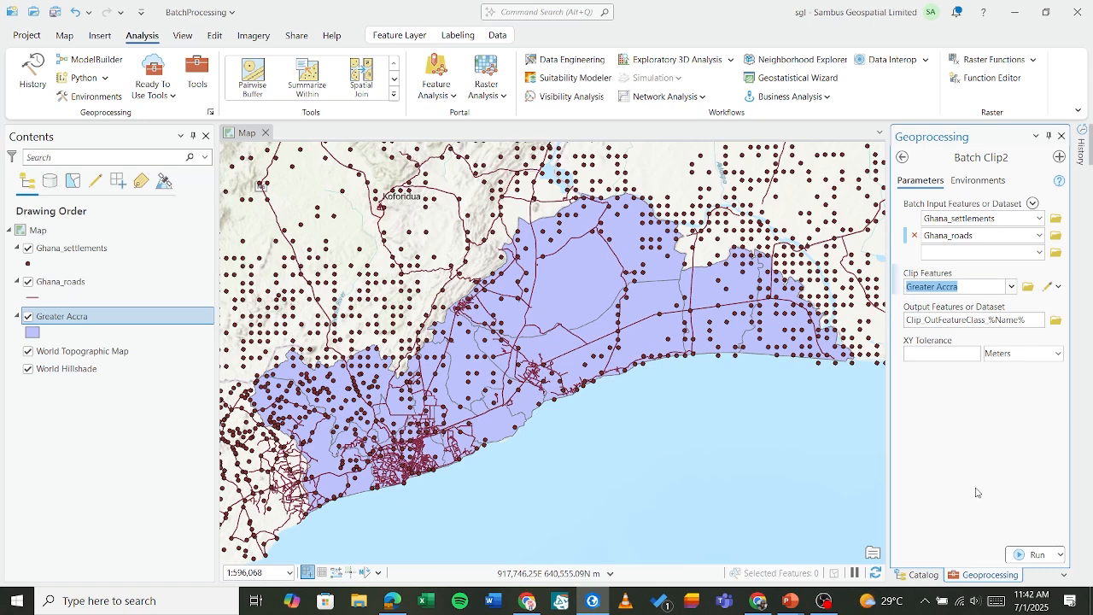
click(1018, 556)
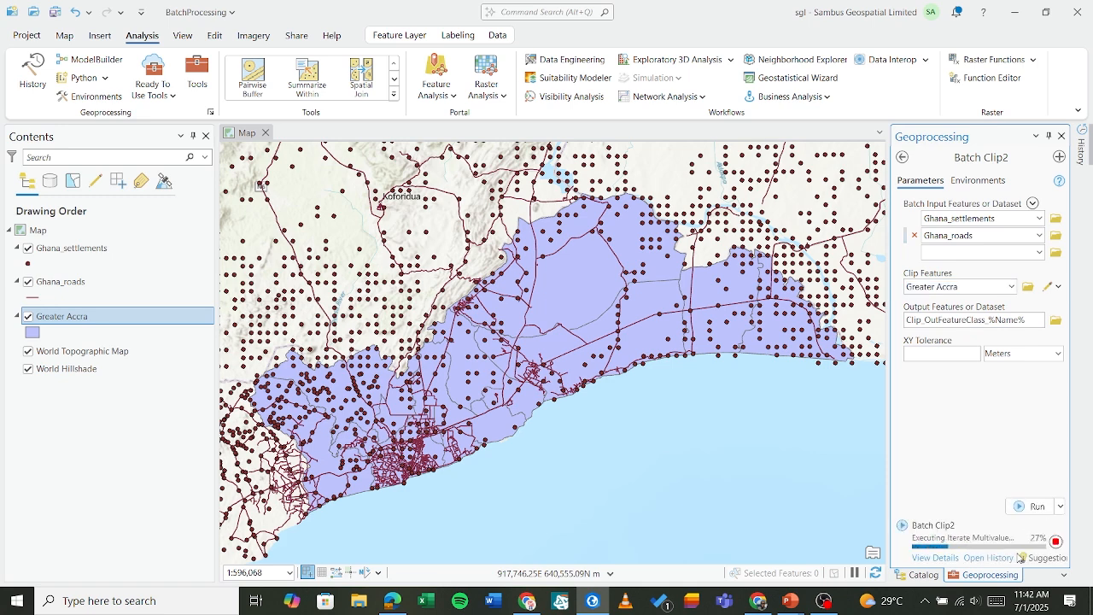
mouse_move(1018, 556)
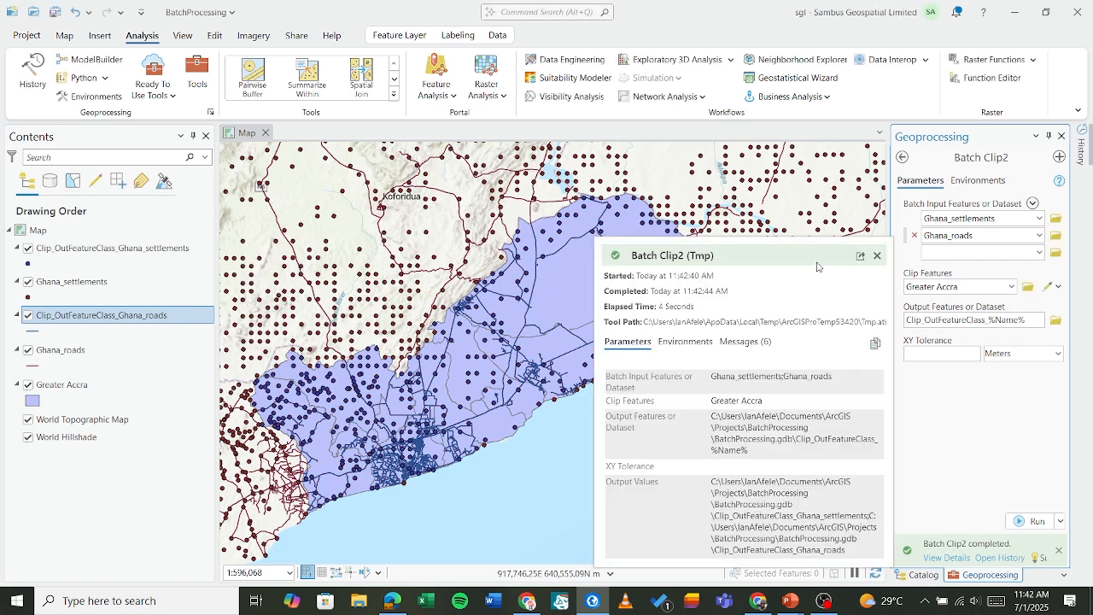
click(878, 257)
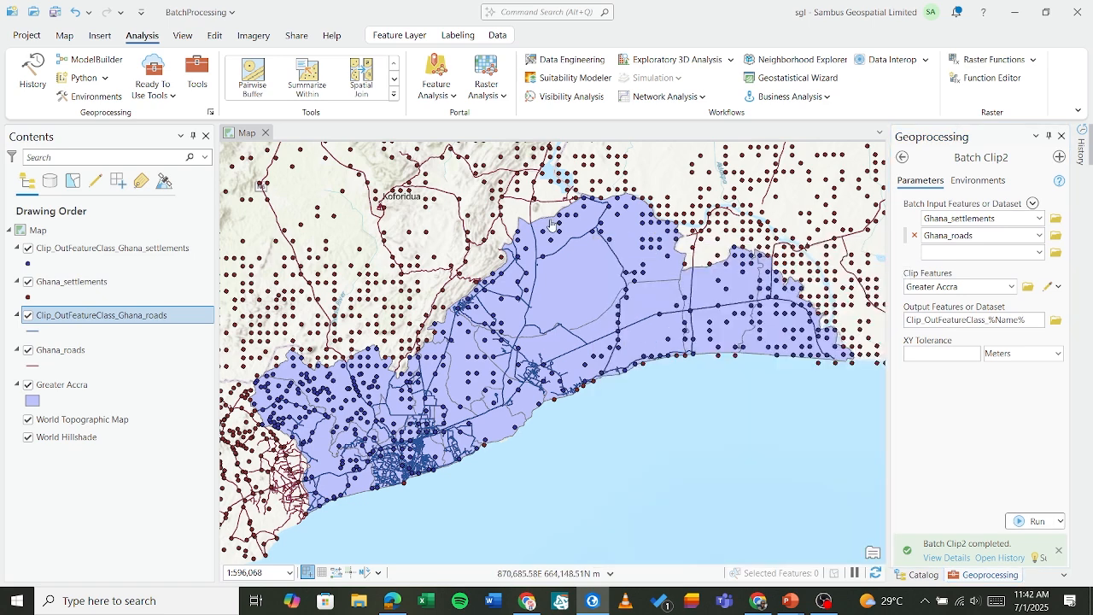
- Hide the original Ghana_settlements and Ghana_roads layers, inspect the clipped layers on the map and leave the batch tool
click(27, 282)
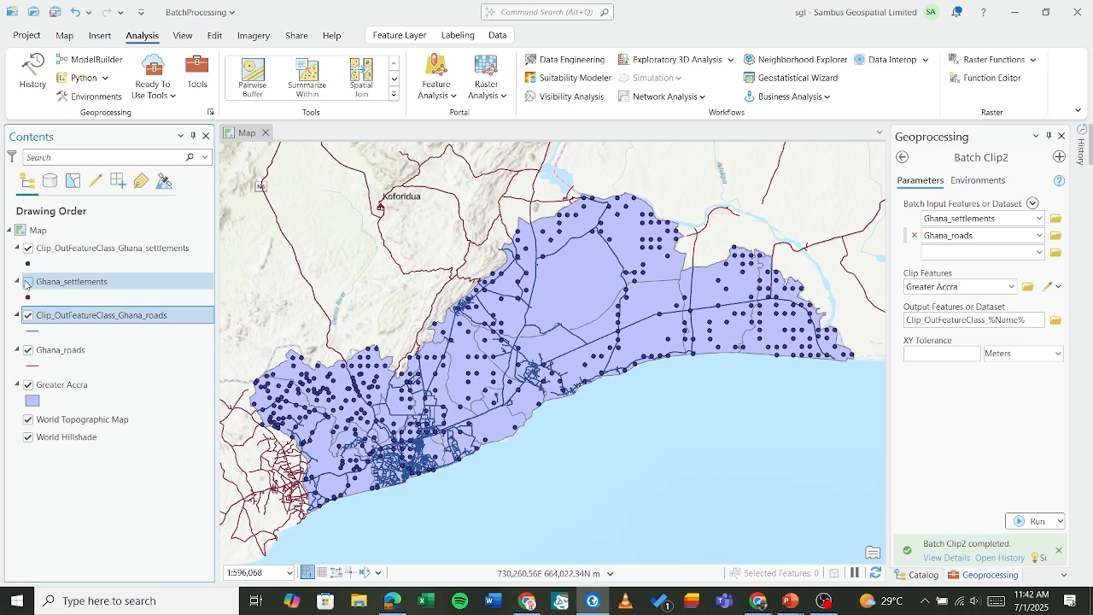
click(28, 350)
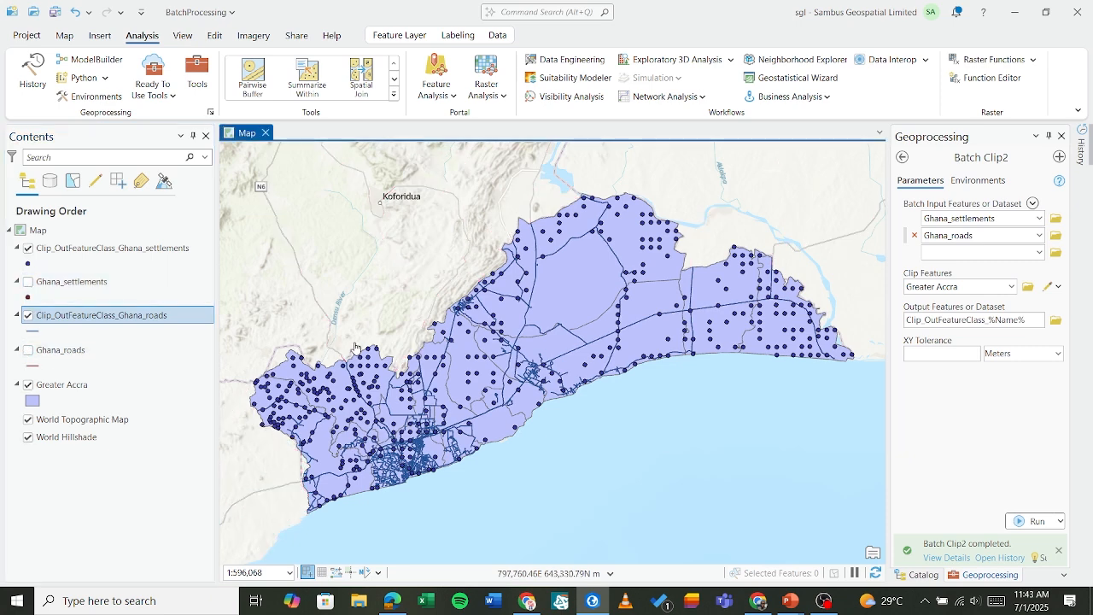
drag(356, 347, 359, 320)
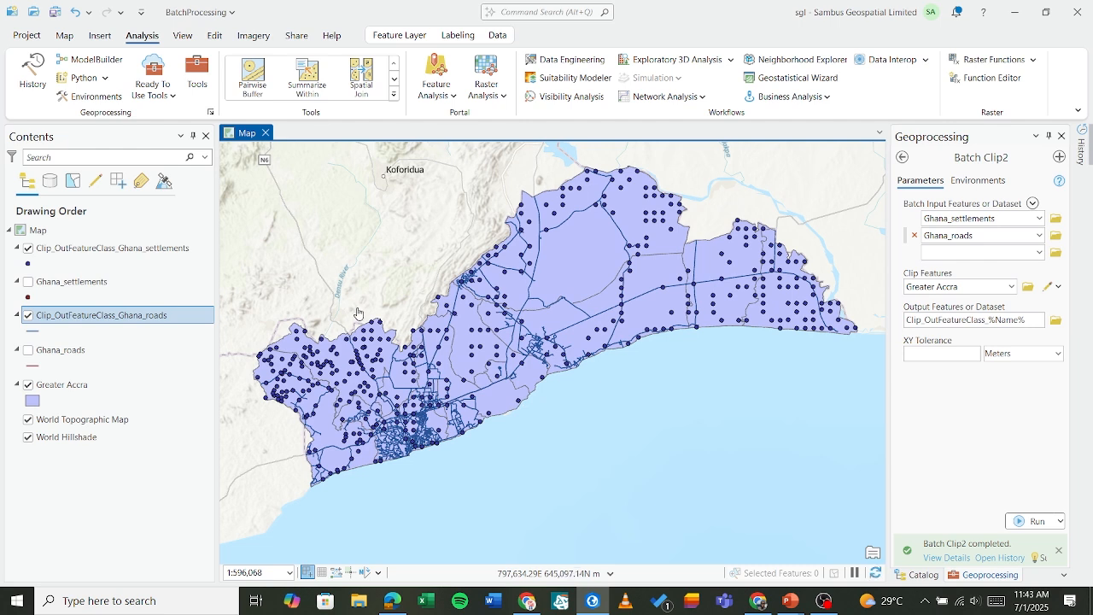
drag(351, 315, 342, 315)
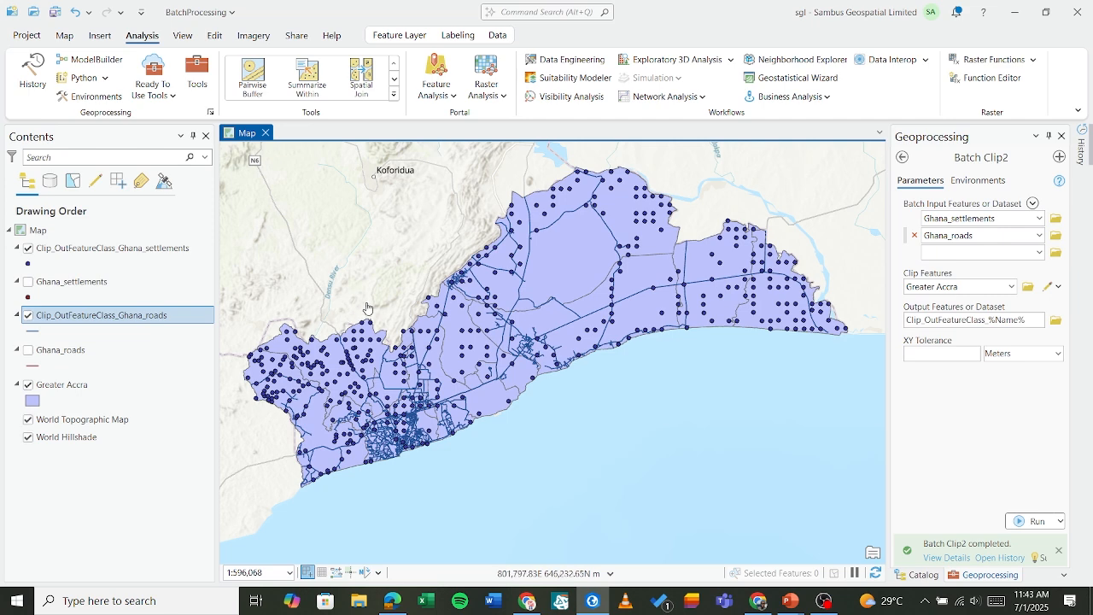
mouse_move(374, 282)
mouse_down()
mouse_move(419, 308)
mouse_move(366, 292)
mouse_up()
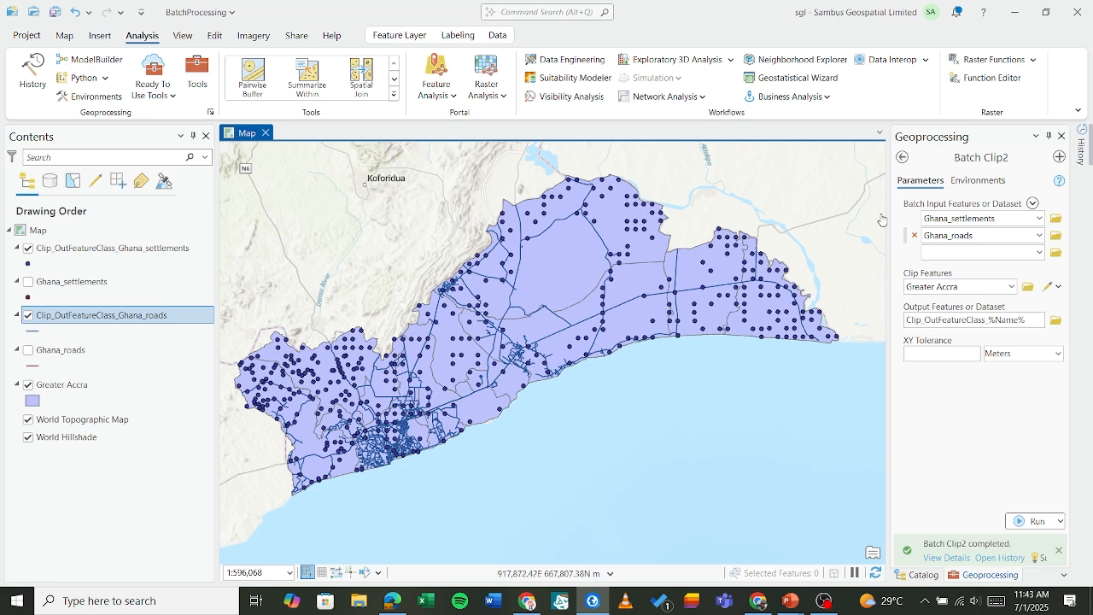
click(902, 156)
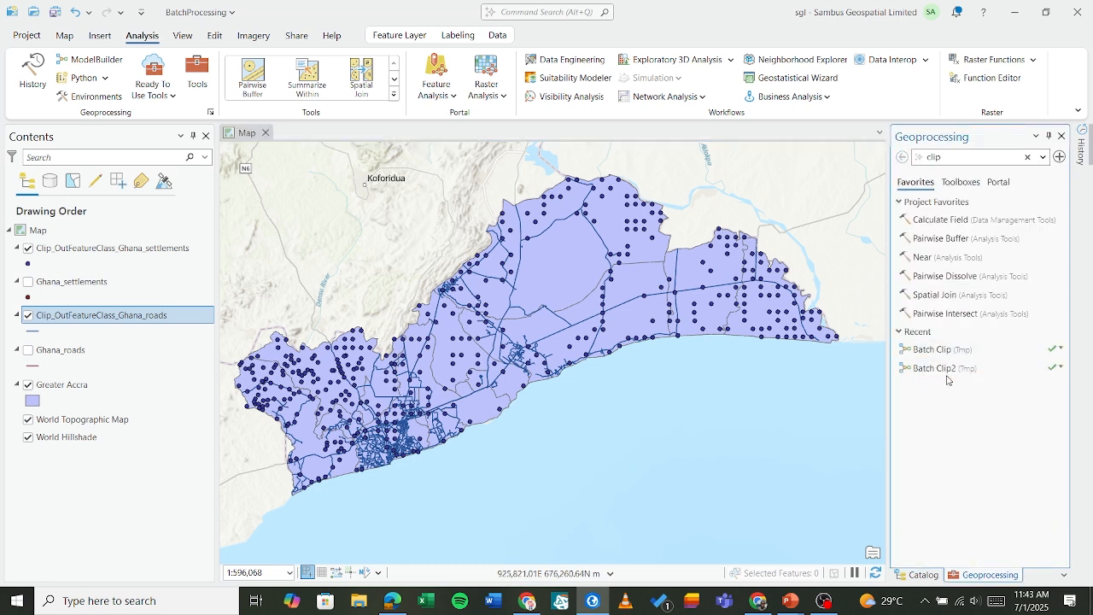